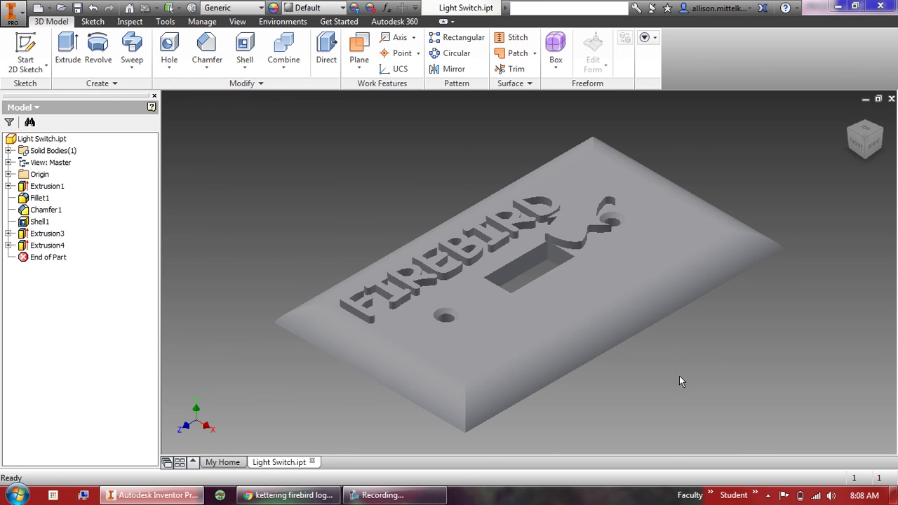
Create Work Plane1 offset 0.000 in from the cover plate's top face.
{"action": "left_click", "coordinate": [359, 65]}
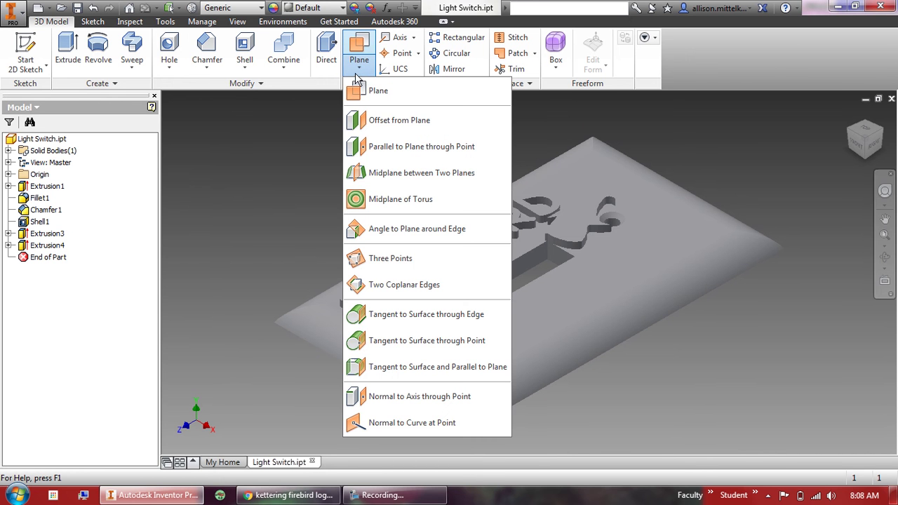
{"action": "left_click", "coordinate": [361, 130]}
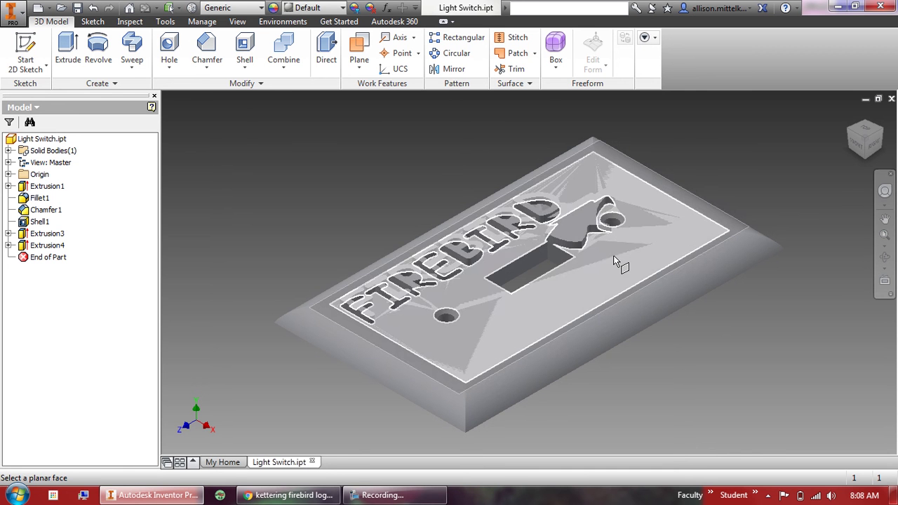
{"action": "left_click", "coordinate": [614, 260]}
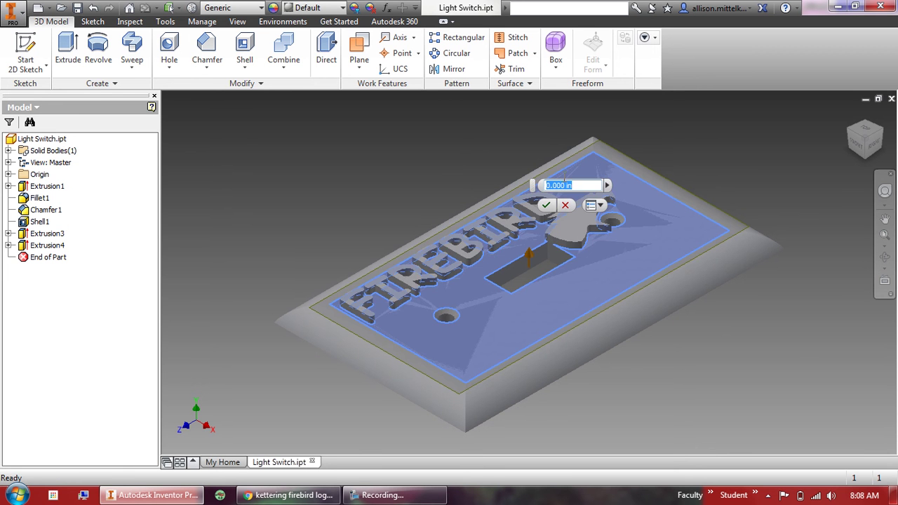
{"action": "left_click", "coordinate": [551, 204]}
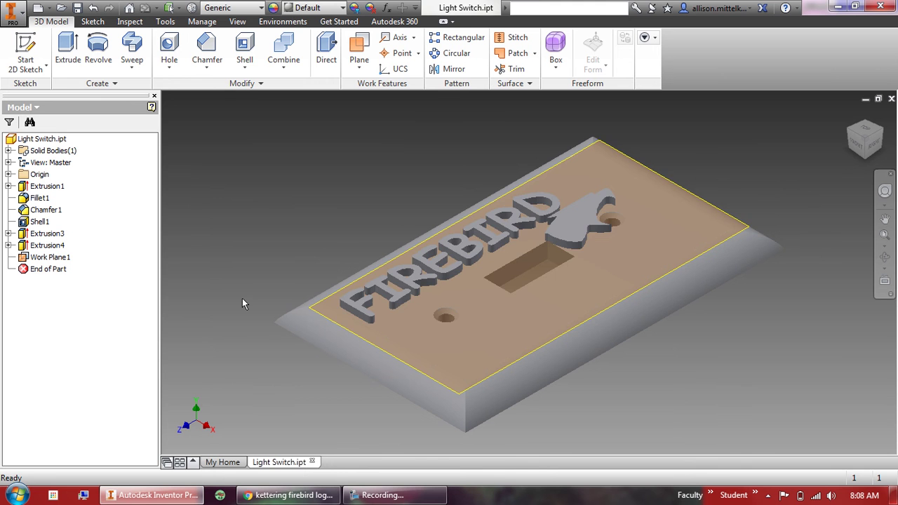
Trim the solid at Work Plane1, removing the lower side so only the lettering remains.
{"action": "left_click", "coordinate": [279, 73]}
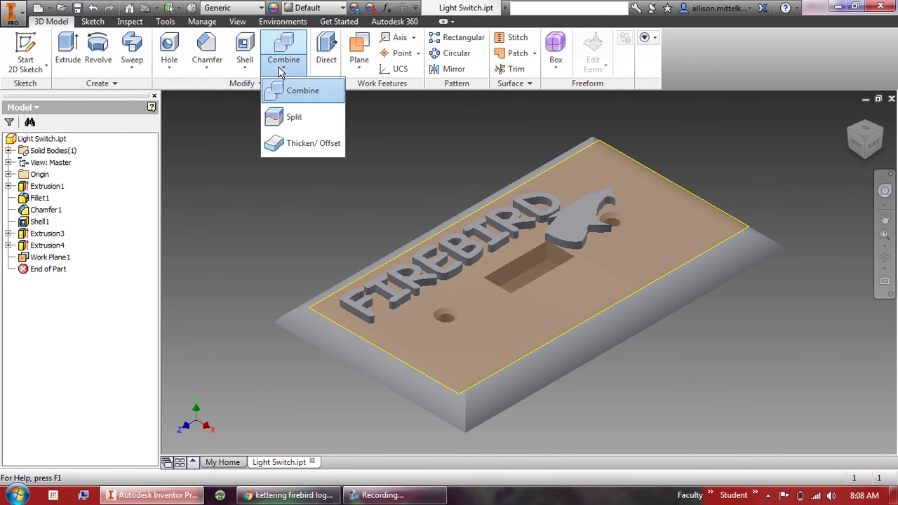
{"action": "left_click", "coordinate": [290, 119]}
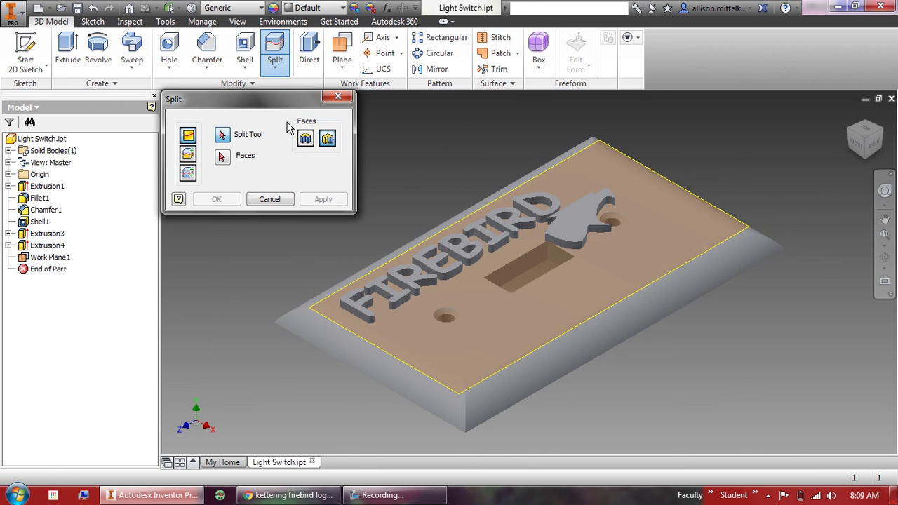
{"action": "left_click", "coordinate": [188, 154]}
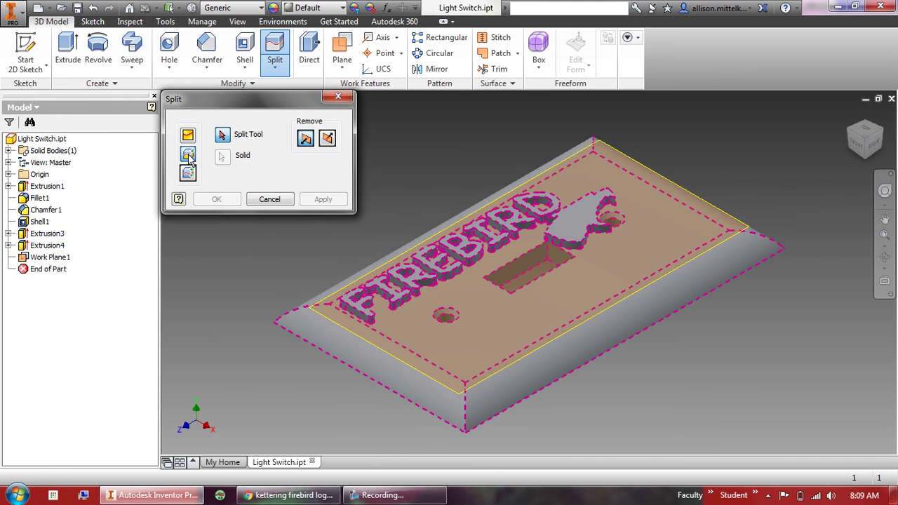
{"action": "left_click", "coordinate": [609, 146]}
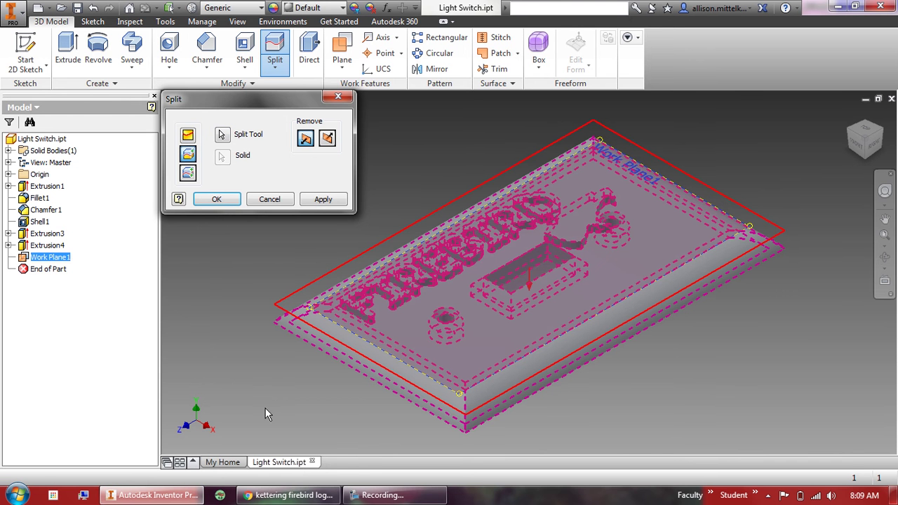
{"action": "left_click", "coordinate": [217, 199]}
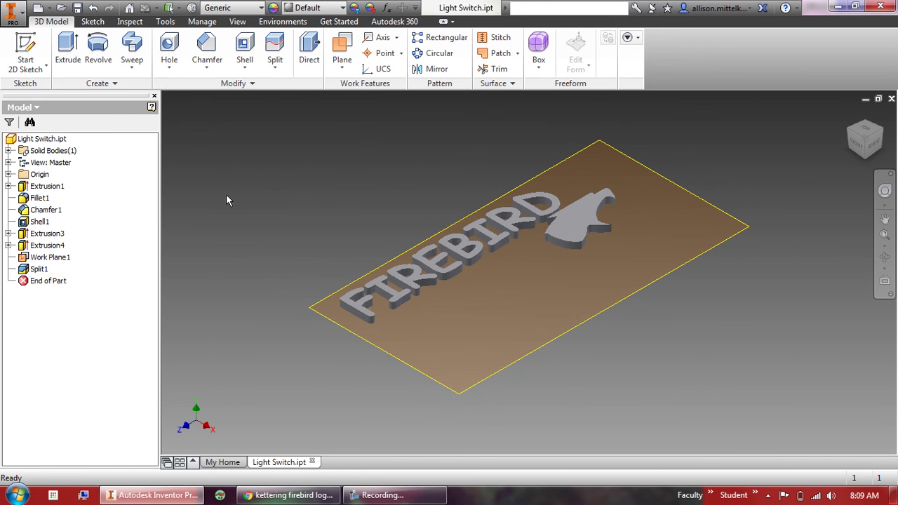
Save an STL copy named 'Mittelkamp Design' on the TEACHER FD (F:) drive.
{"action": "left_click", "coordinate": [11, 15]}
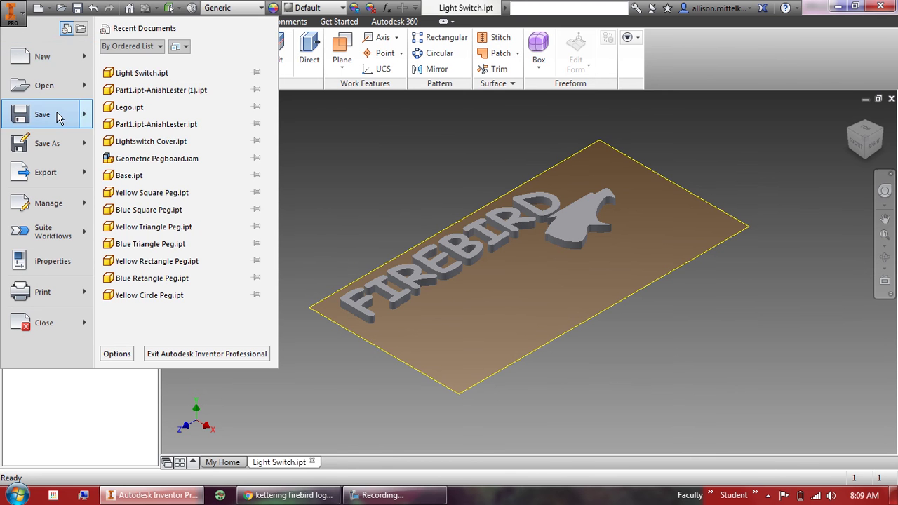
{"action": "mouse_move", "coordinate": [47, 143]}
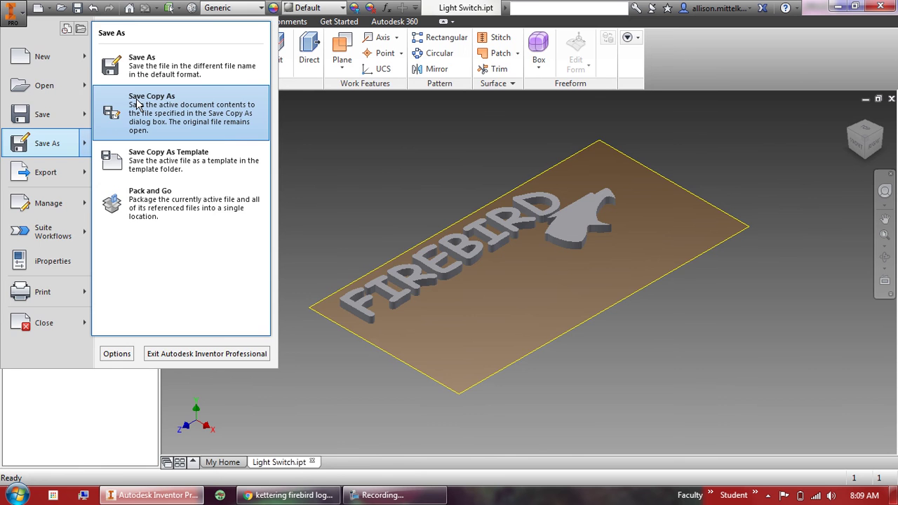
{"action": "left_click", "coordinate": [138, 104]}
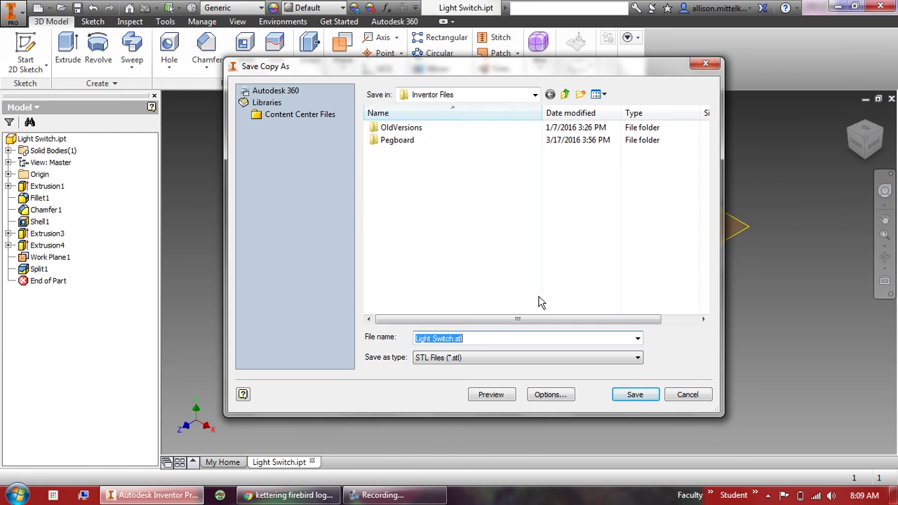
{"action": "left_click", "coordinate": [494, 95]}
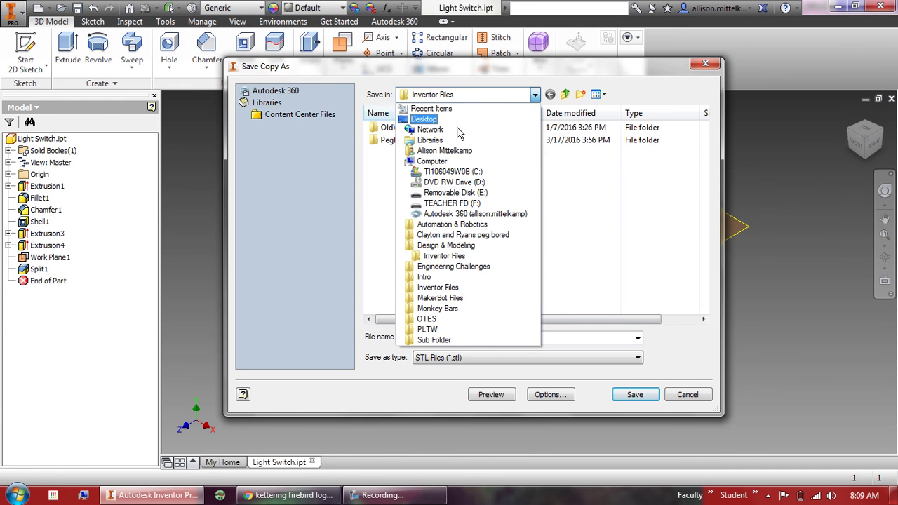
{"action": "left_click", "coordinate": [453, 202]}
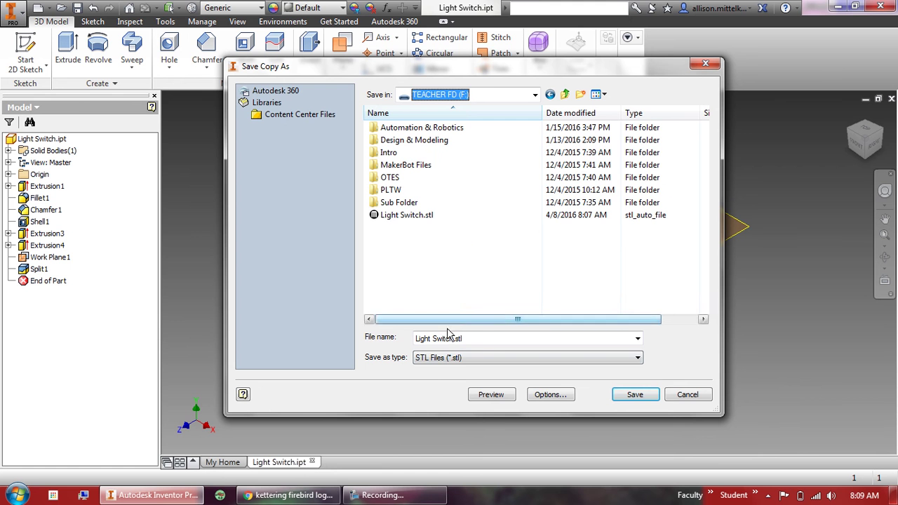
{"action": "left_click", "coordinate": [424, 359]}
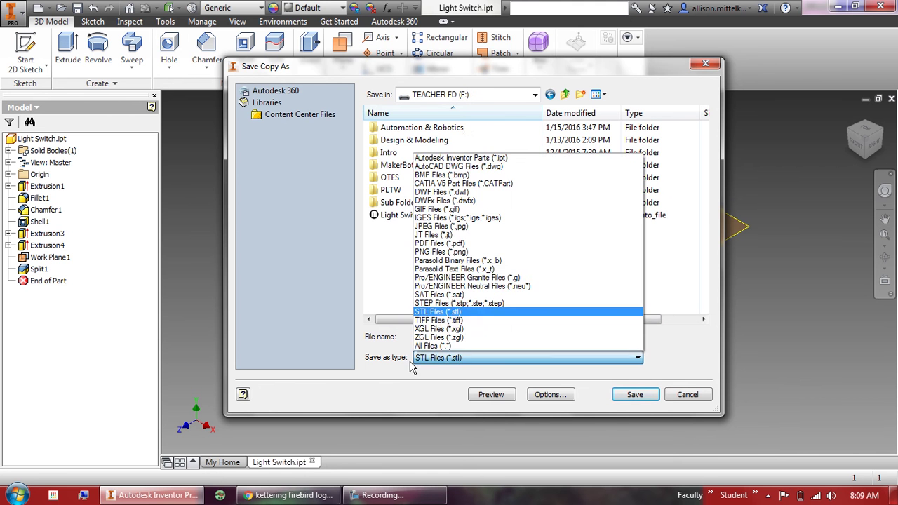
{"action": "left_click", "coordinate": [377, 367]}
{"action": "left_click", "coordinate": [435, 361]}
{"action": "left_click", "coordinate": [435, 312]}
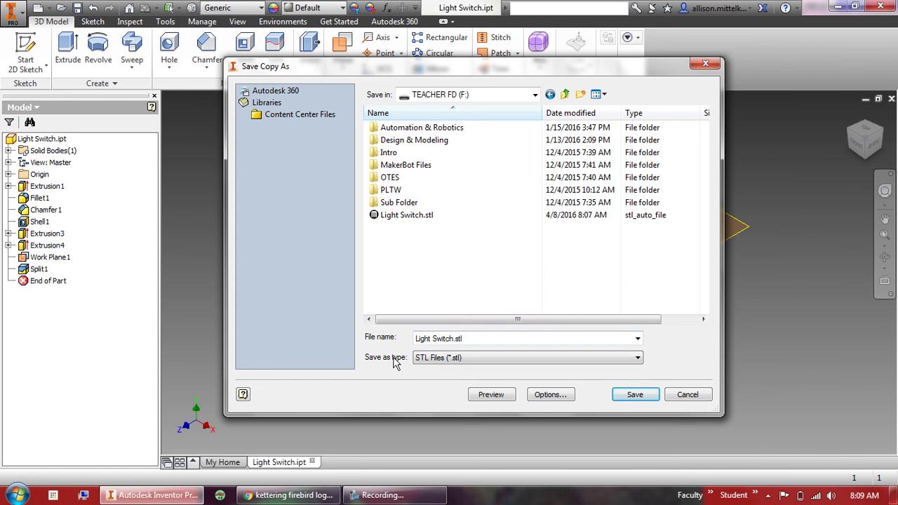
{"action": "left_click", "coordinate": [431, 339]}
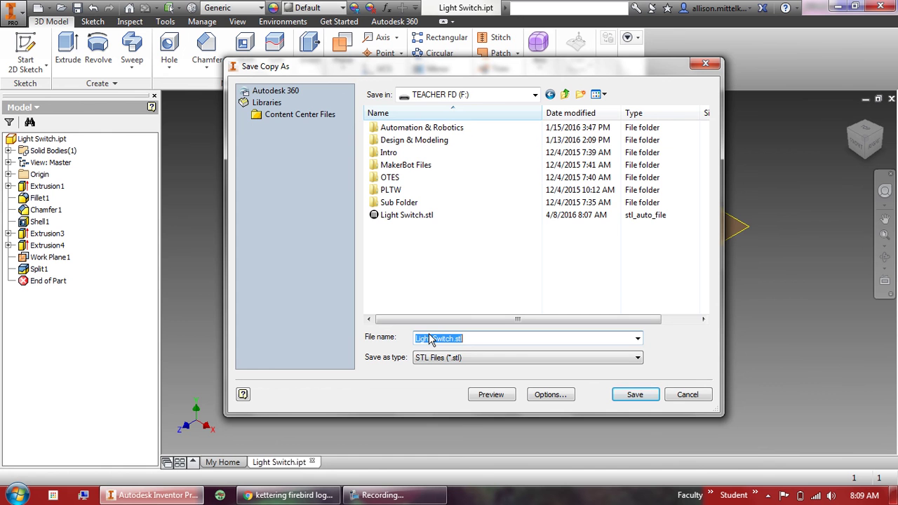
{"action": "type", "text": "Mittelkam"}
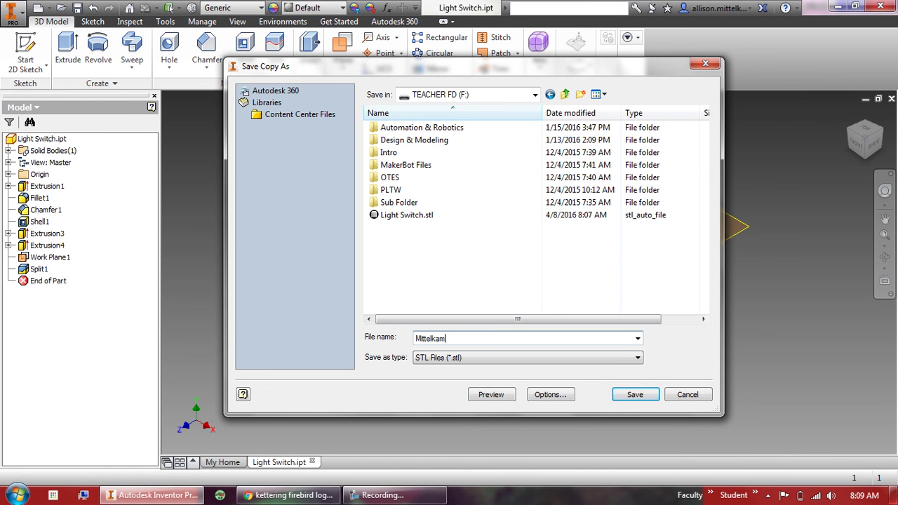
{"action": "type", "text": "p De"}
{"action": "type", "text": "sign"}
{"action": "left_click", "coordinate": [621, 393]}
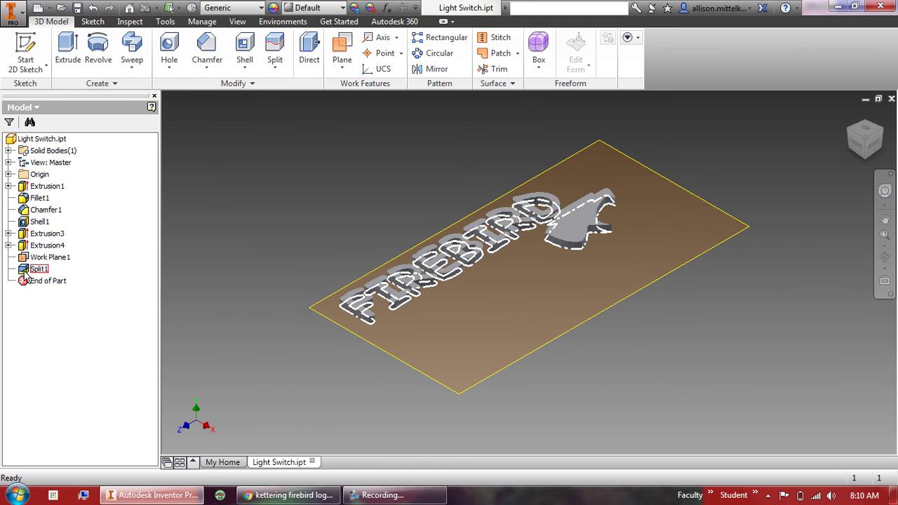
Edit Split1 to remove the lettering side, leaving only the base plate.
{"action": "double_click", "coordinate": [25, 273]}
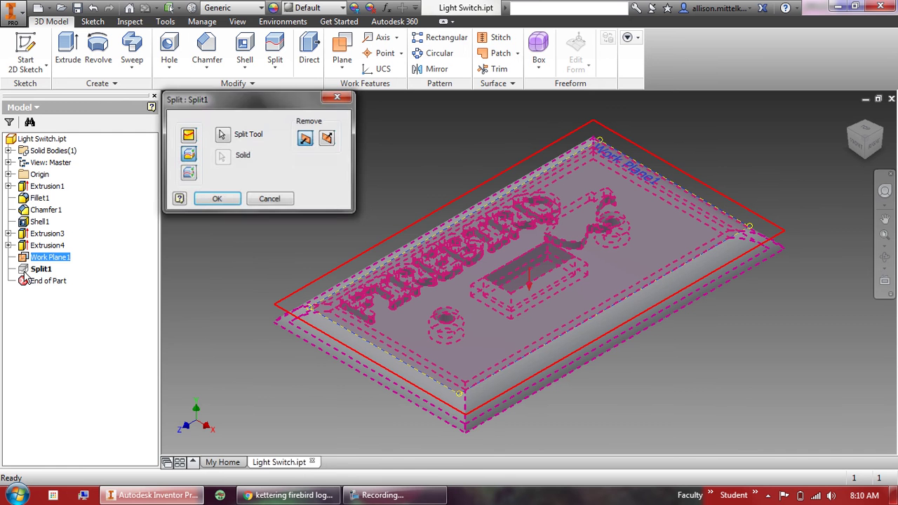
{"action": "left_click", "coordinate": [328, 139]}
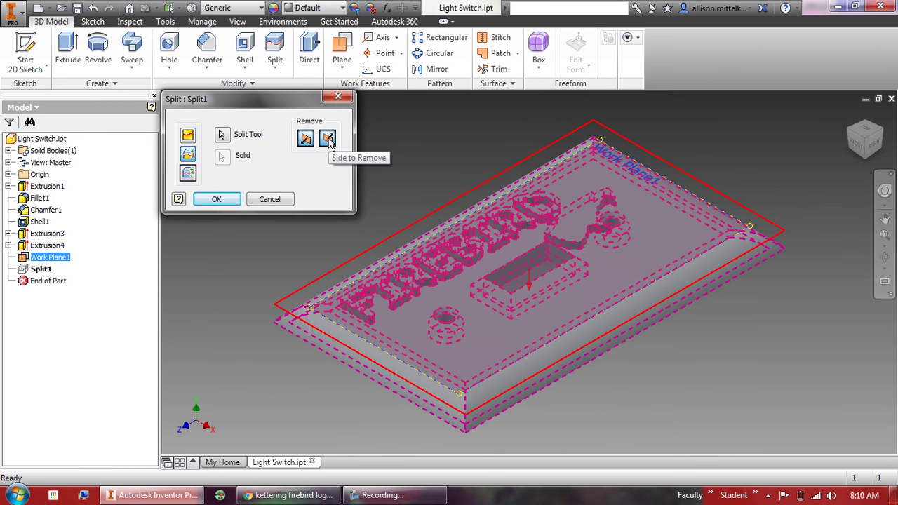
{"action": "left_click", "coordinate": [230, 201]}
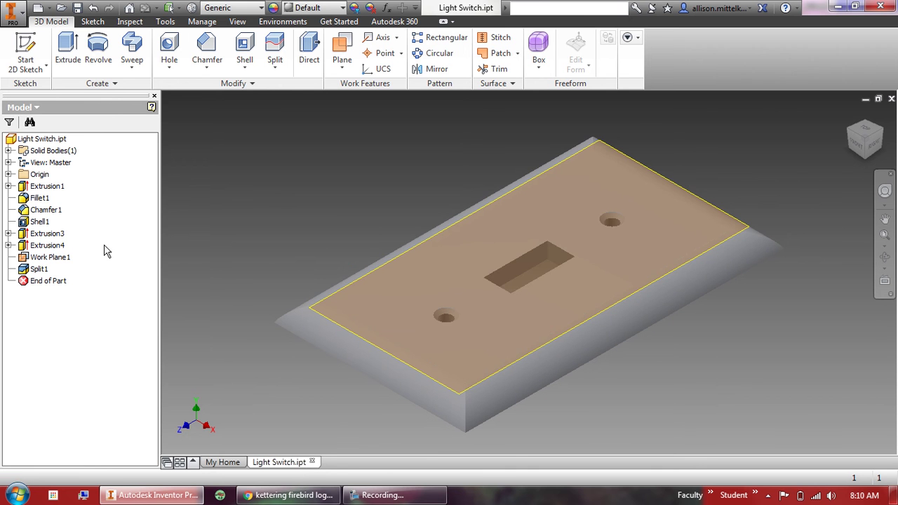
Save the base plate as STL copy 'Mittelkamp Base' in TEACHER FD (F:).
{"action": "left_click", "coordinate": [38, 139]}
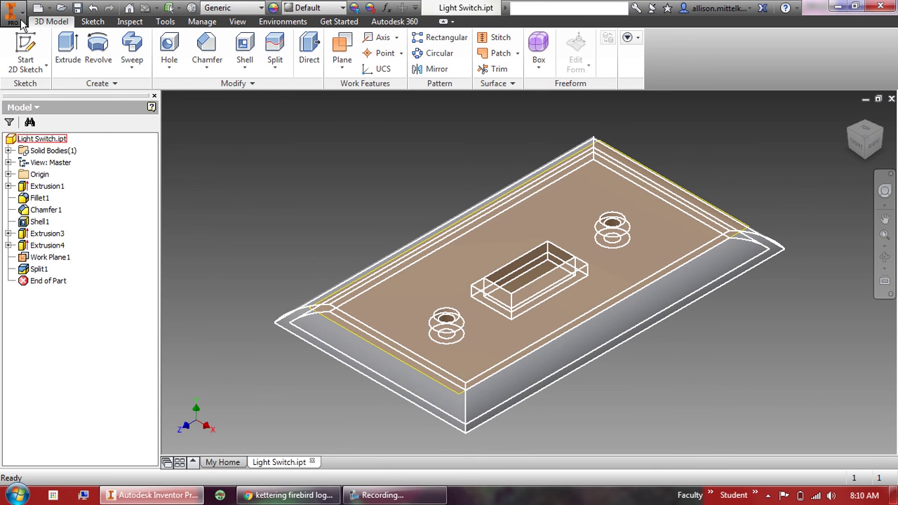
{"action": "left_click", "coordinate": [17, 16]}
{"action": "mouse_move", "coordinate": [42, 143]}
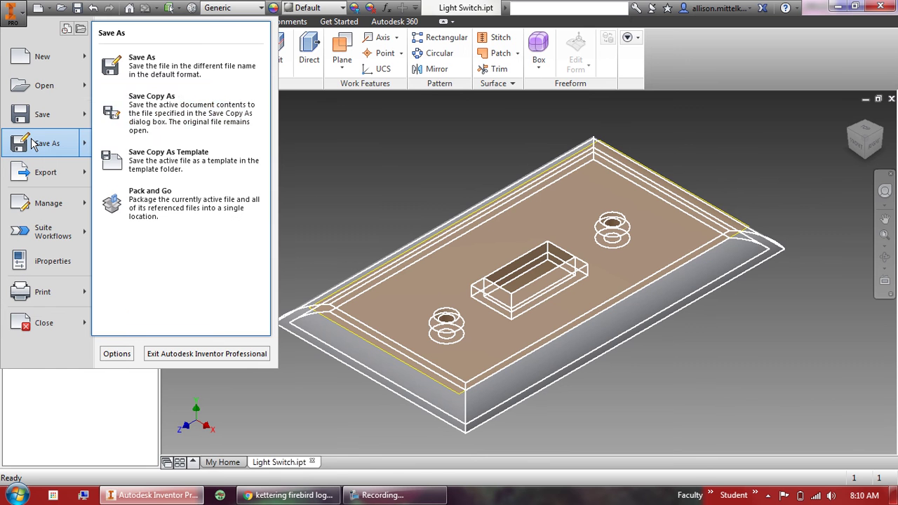
{"action": "left_click", "coordinate": [223, 114]}
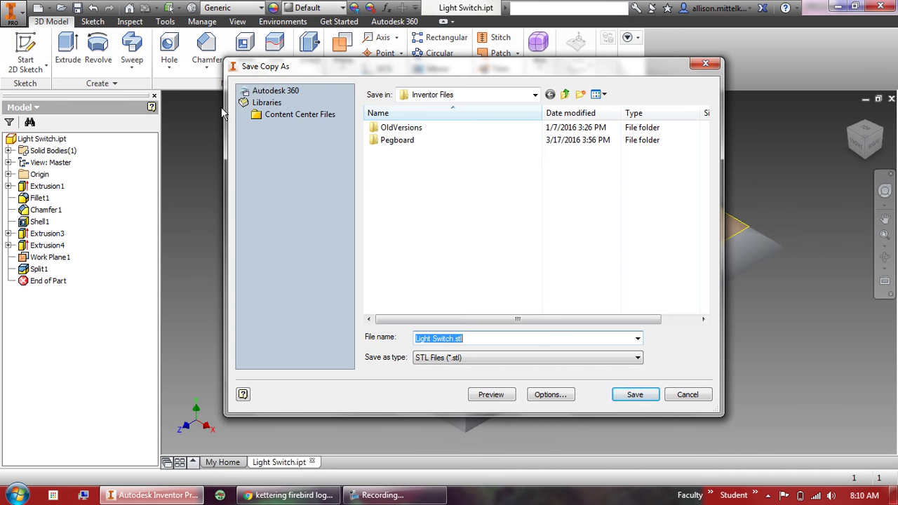
{"action": "left_click", "coordinate": [489, 96]}
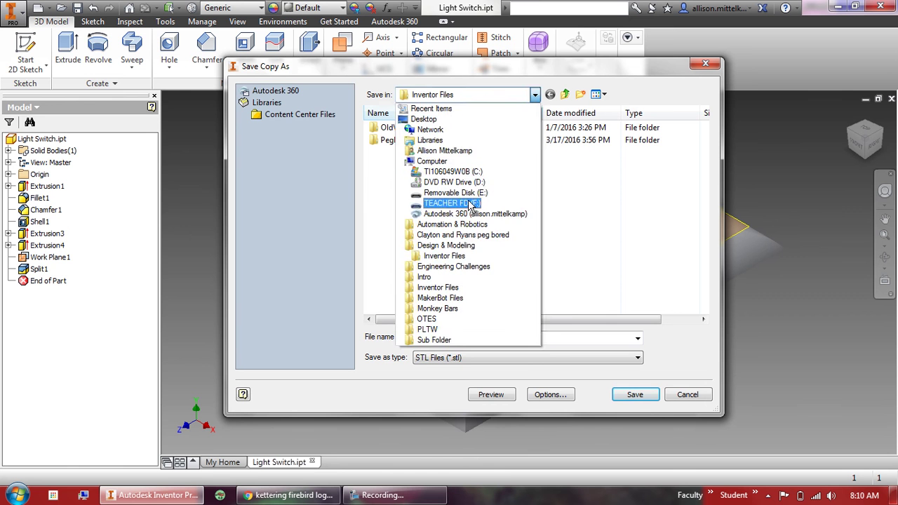
{"action": "left_click", "coordinate": [470, 205]}
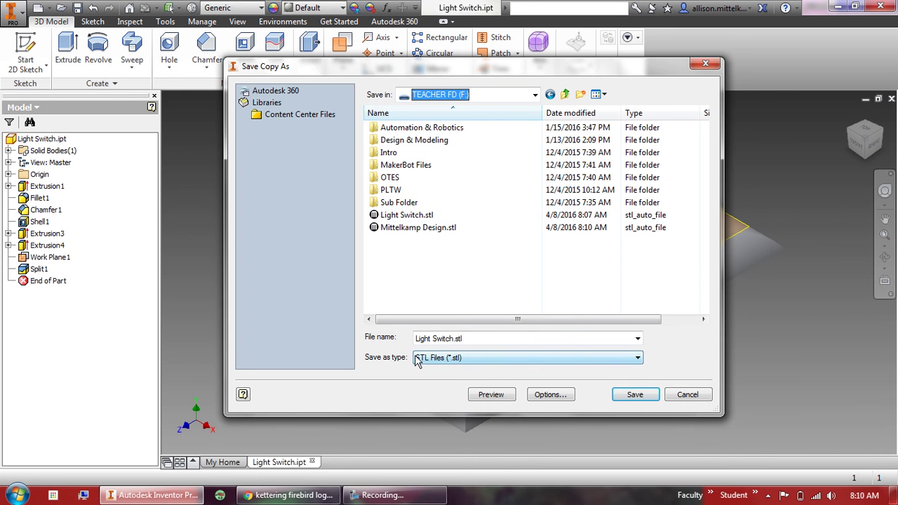
{"action": "left_click_drag", "start_coordinate": [469, 339], "coordinate": [347, 340]}
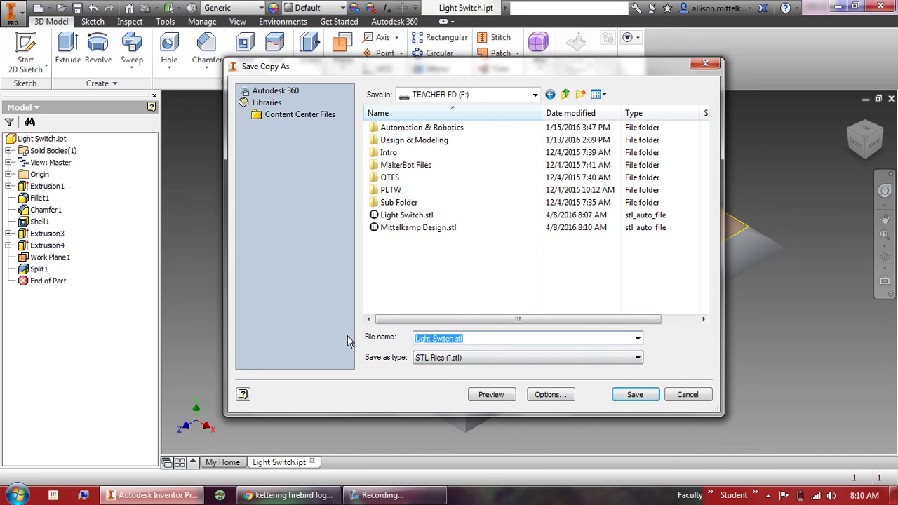
{"action": "type", "text": "Mittelkap"}
{"action": "key", "text": "BackSpace"}
{"action": "key", "text": "BackSpace"}
{"action": "type", "text": "mp Bas"}
{"action": "type", "text": "e"}
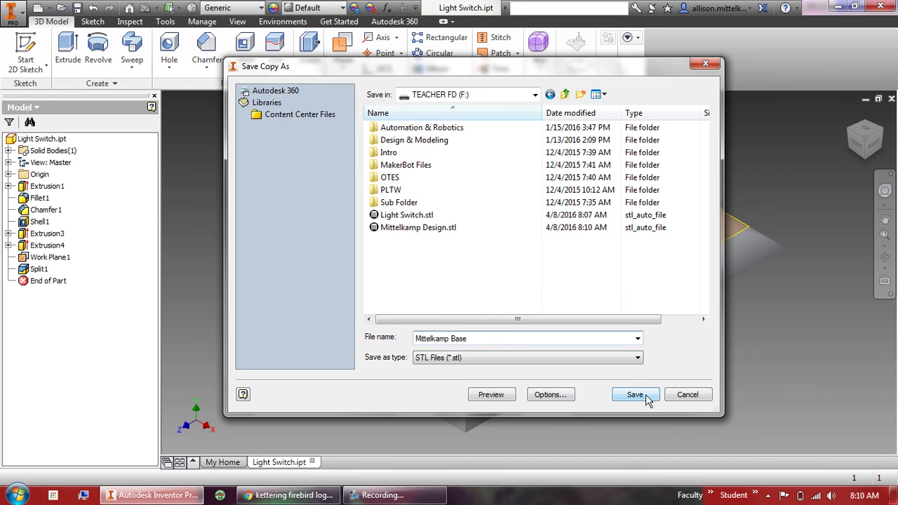
{"action": "left_click", "coordinate": [647, 397]}
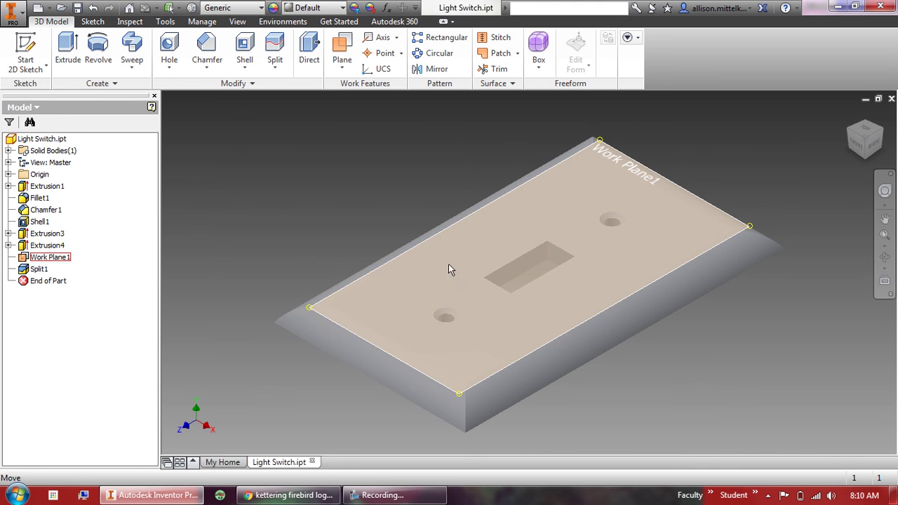
Delete Work Plane1 together with Split1 to restore the full lettered cover.
{"action": "left_click", "coordinate": [448, 264]}
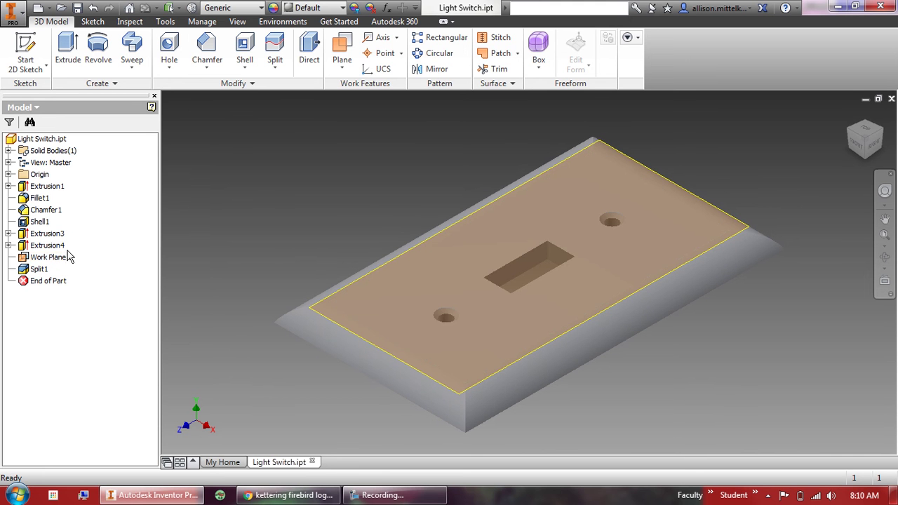
{"action": "left_click", "coordinate": [49, 259]}
{"action": "right_click", "coordinate": [49, 259]}
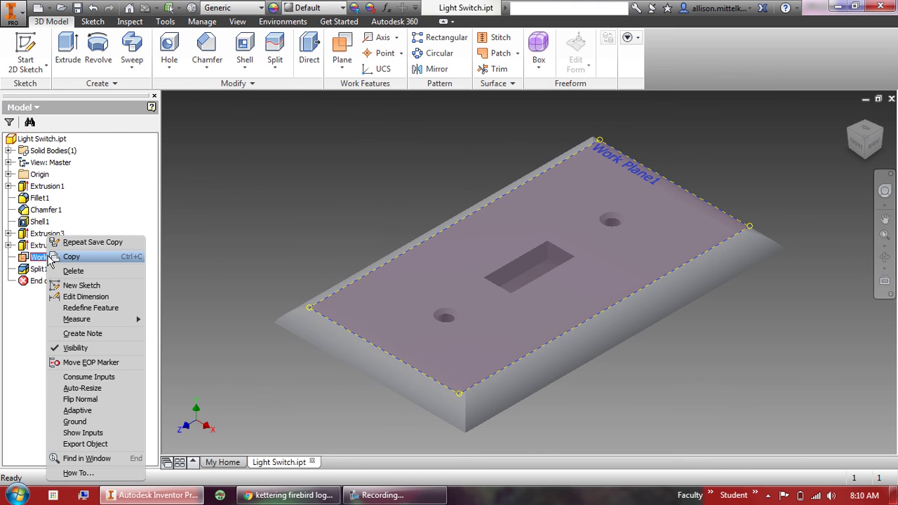
{"action": "left_click", "coordinate": [60, 269]}
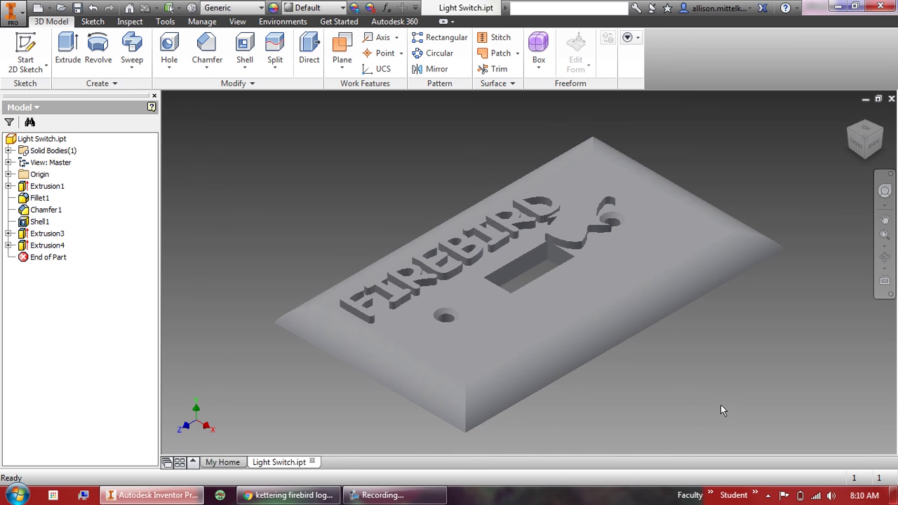
Save the restored part.
{"action": "left_click", "coordinate": [77, 7]}
{"action": "left_click", "coordinate": [382, 495]}
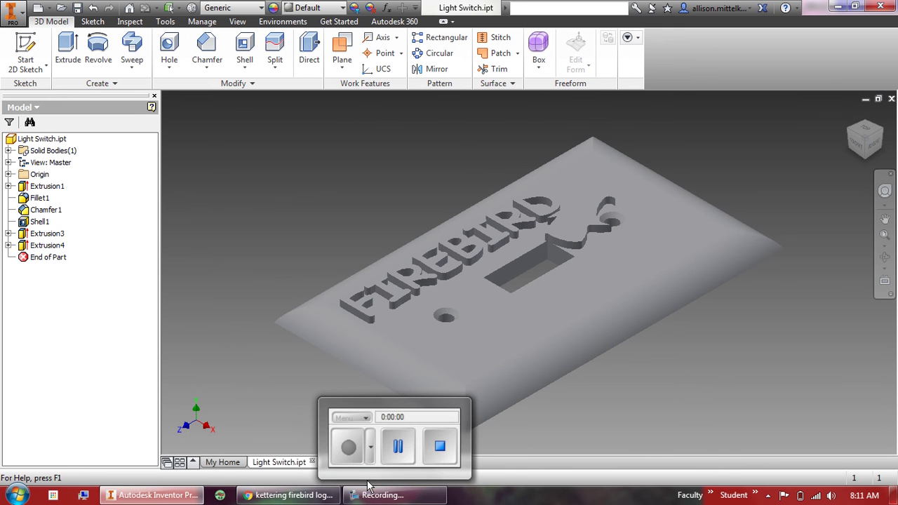
{"action": "left_click", "coordinate": [80, 433]}
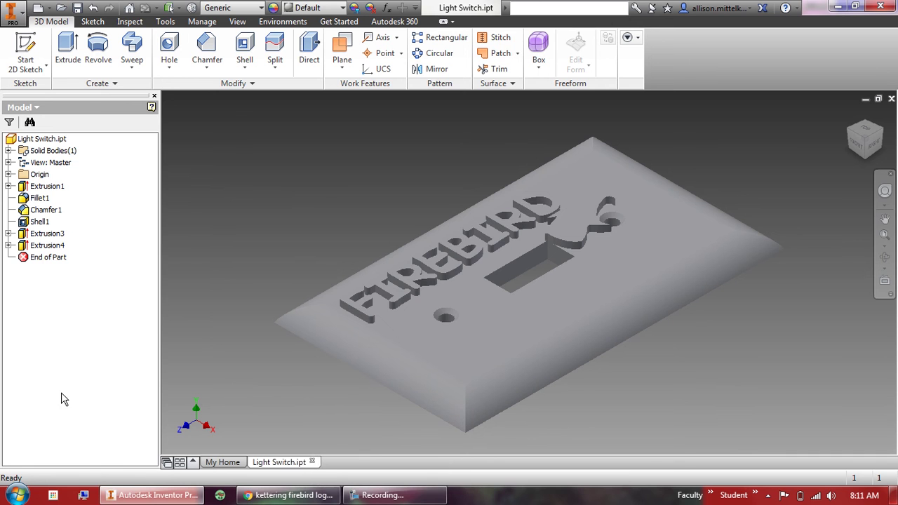